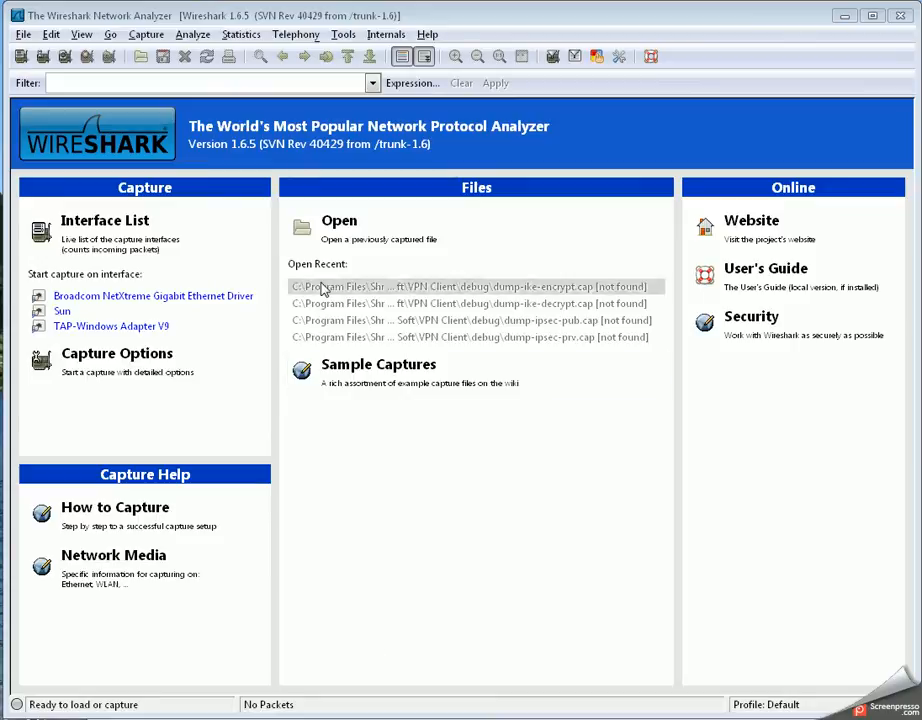
Step: Start a live packet capture on the Broadcom NetXtreme Gigabit Ethernet Driver interface from the list of capture interfaces
click(145, 36)
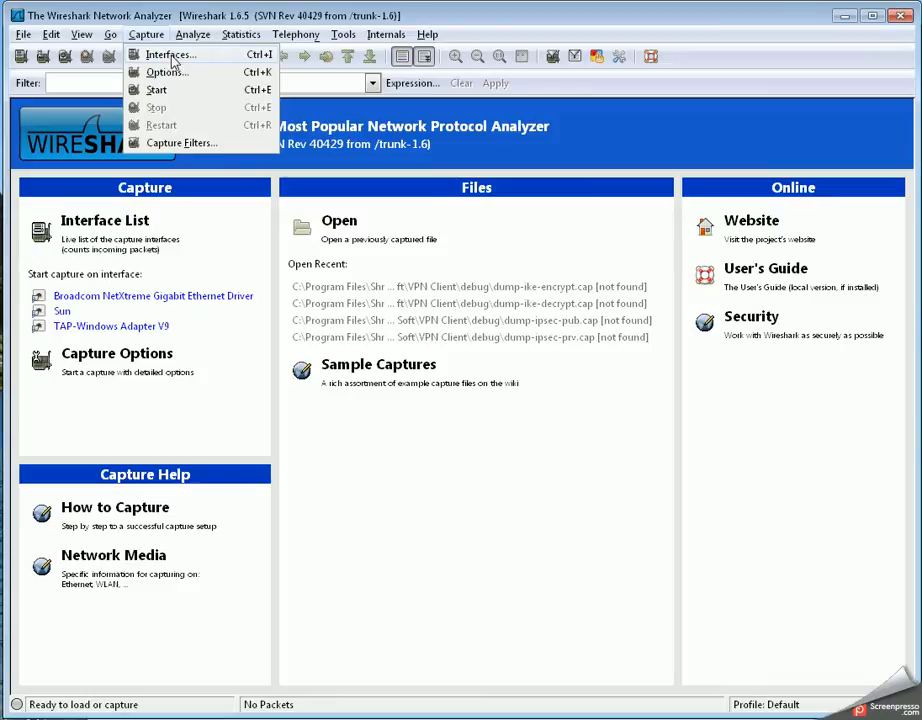
click(197, 62)
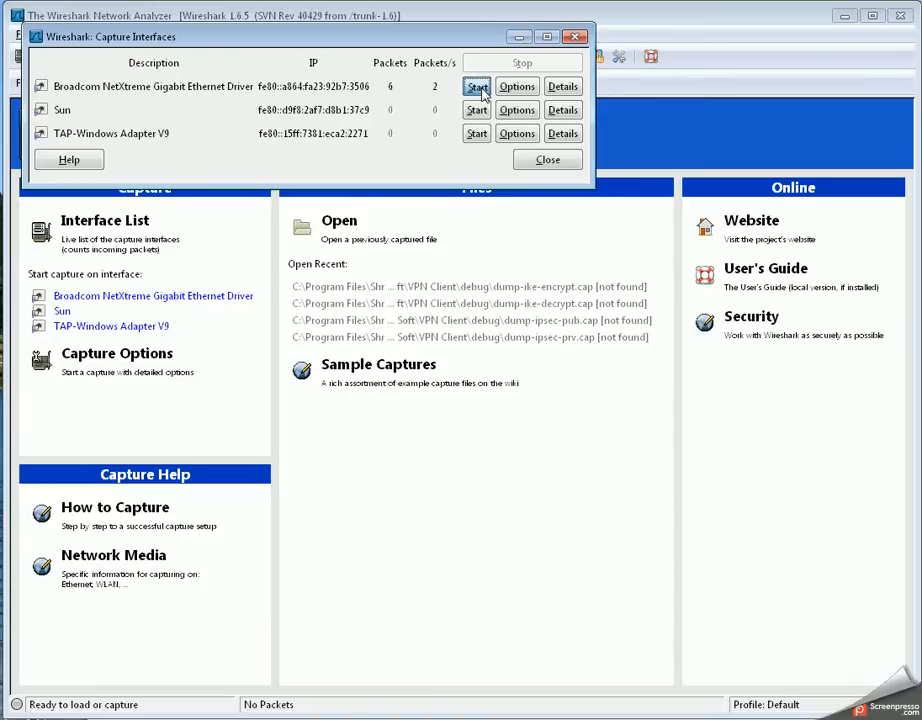
click(478, 87)
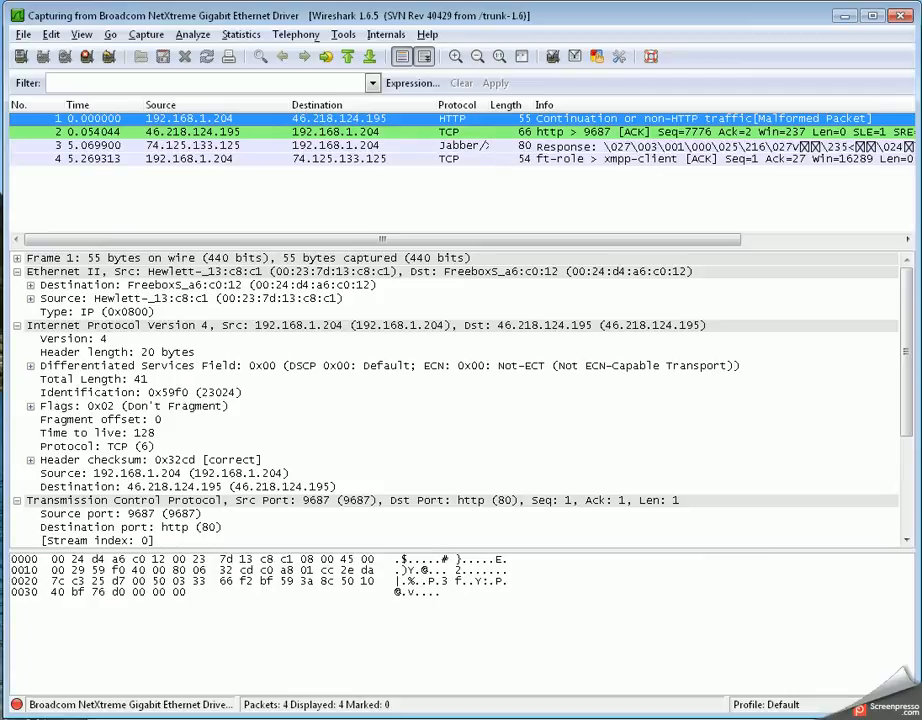
Step: Switch to the cmd.exe command prompt window and try to run the ifconfig command
key(alt+Tab)
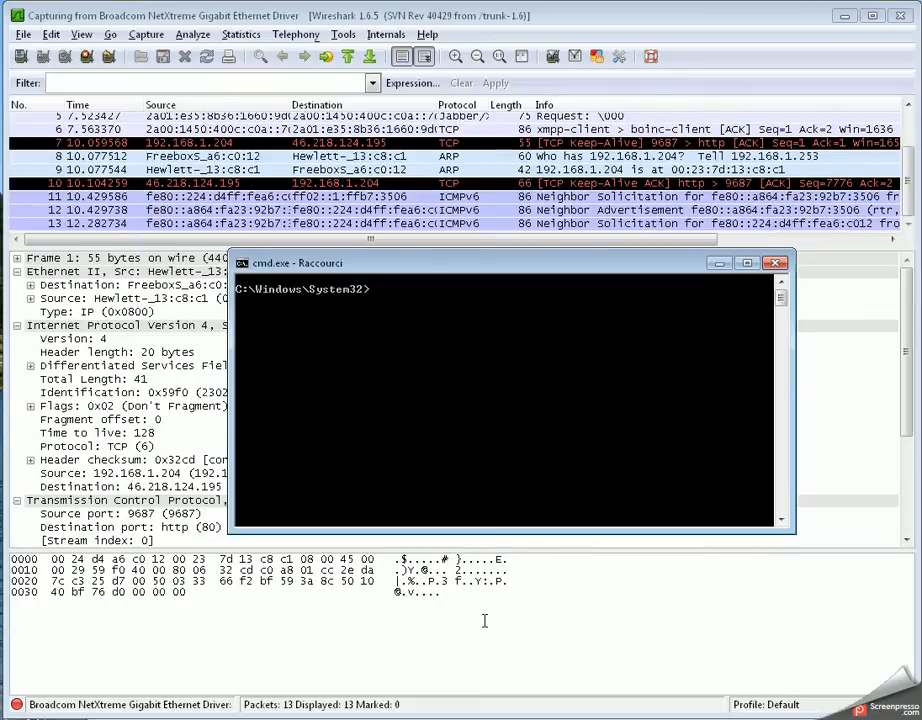
text(ifconfig)
key(Return)
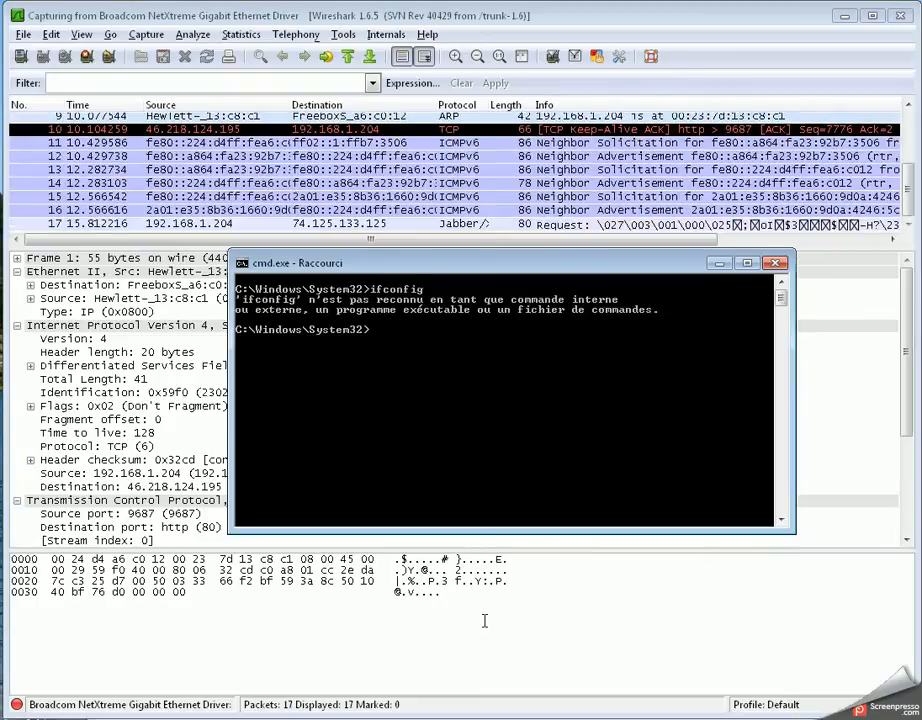
Step: Correct the previous command to ipconfig and run it to list the network adapter settings
key(Up)
key(Left)
key(Left)
key(Left)
key(Left)
key(Left)
key(Left)
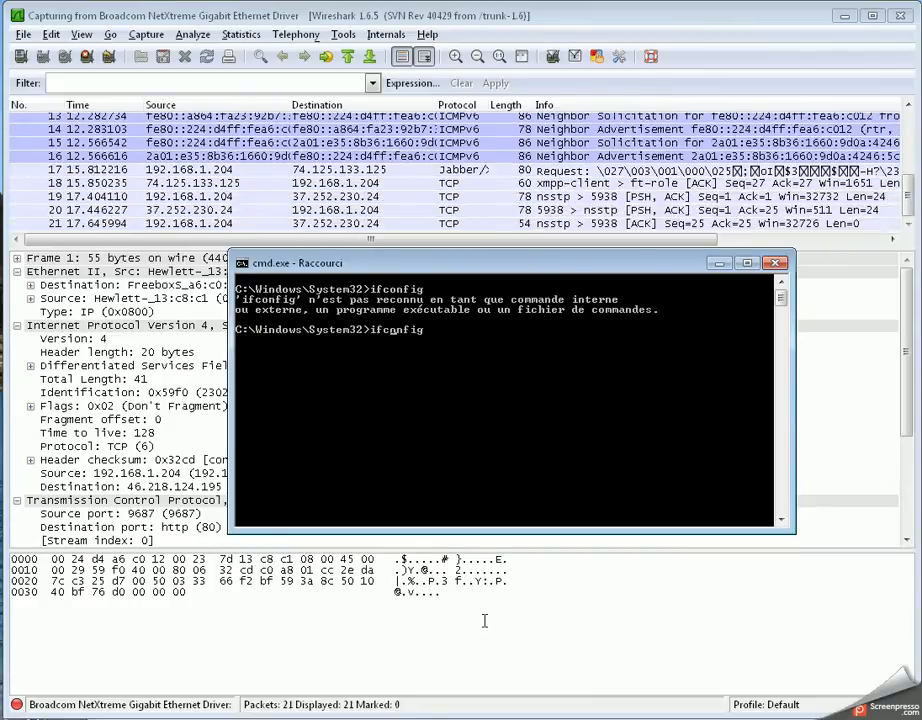
key(BackSpace)
text(p)
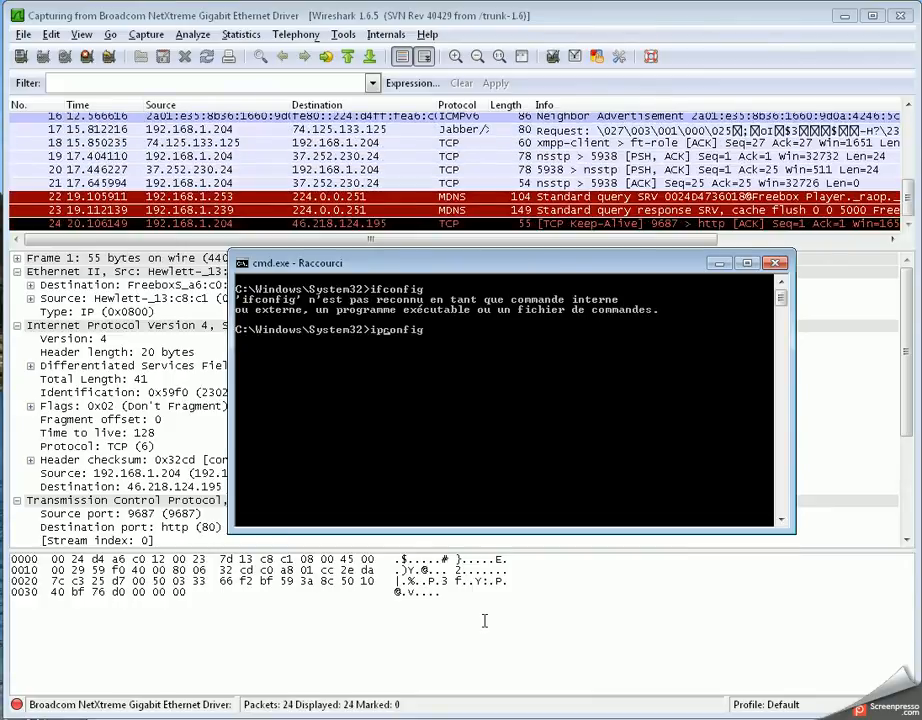
key(Return)
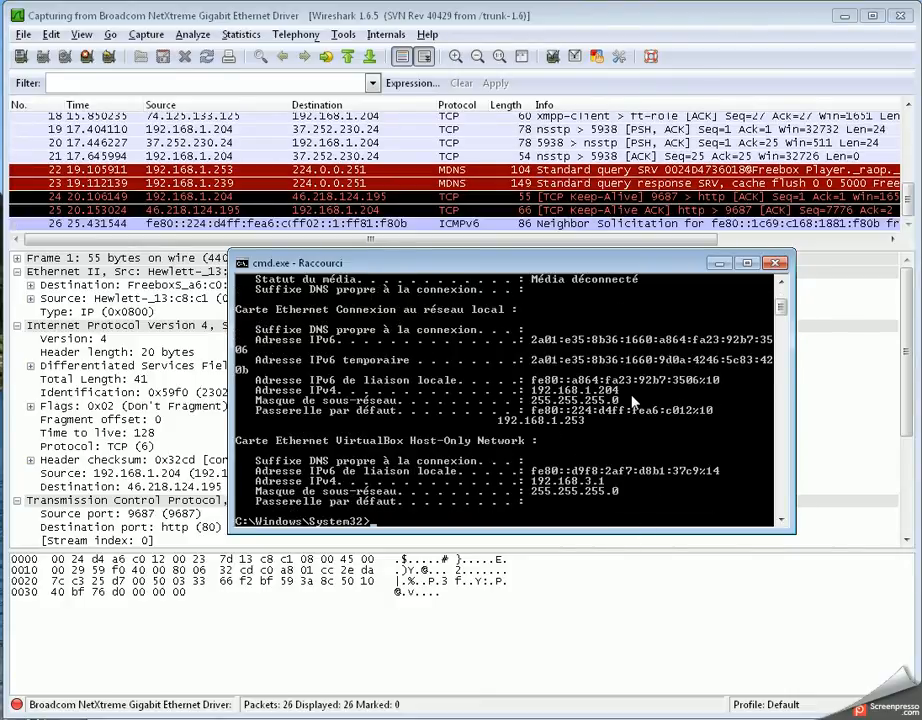
Step: Recall the earlier ping command for the default gateway 192.168.1.253 and run it
key(Up)
key(Up)
key(Up)
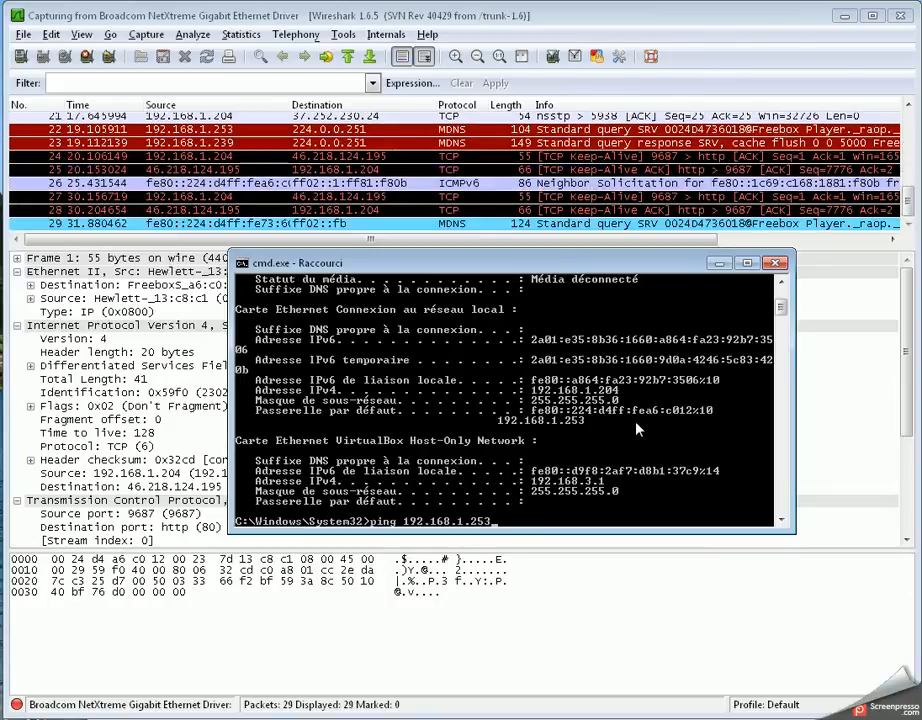
key(Return)
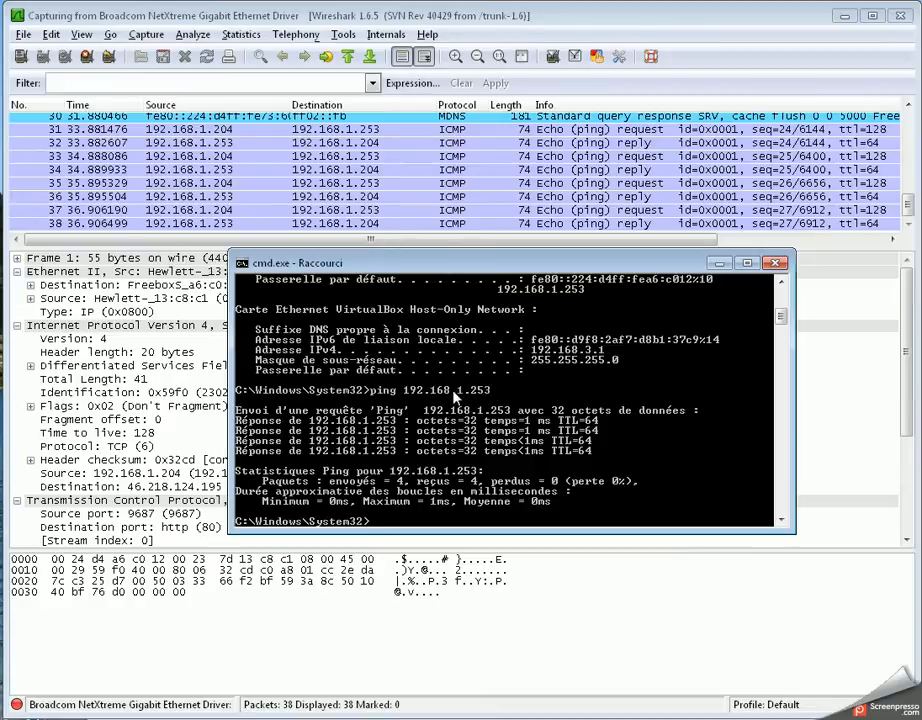
Step: Stop the running packet capture and apply the display filter icmp to the packet list
click(87, 57)
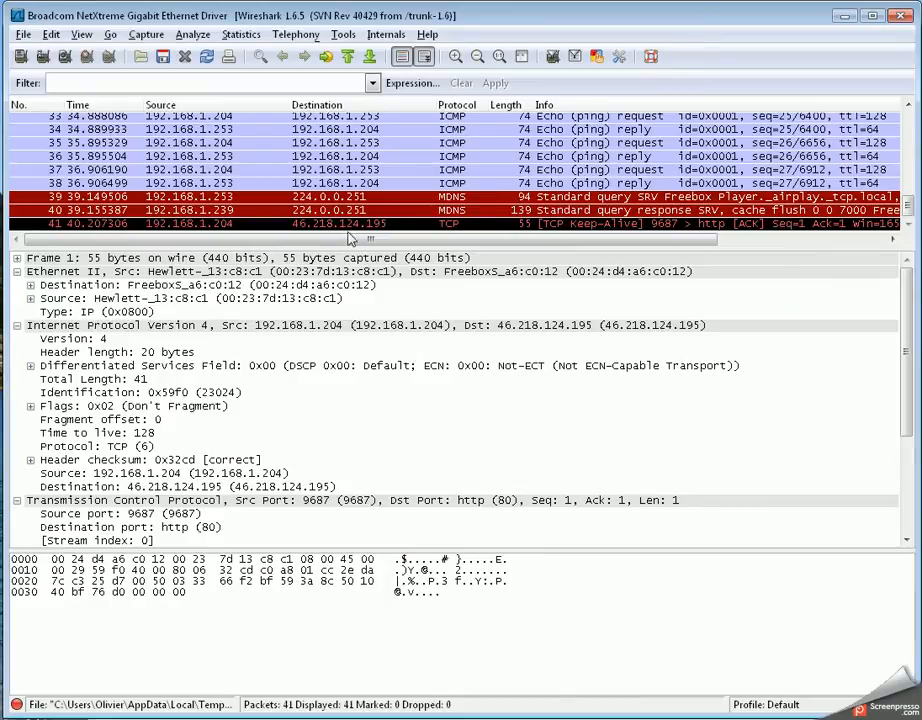
mouse_move(908, 213)
mouse_down()
mouse_move(907, 120)
mouse_move(907, 220)
mouse_up()
text(icm)
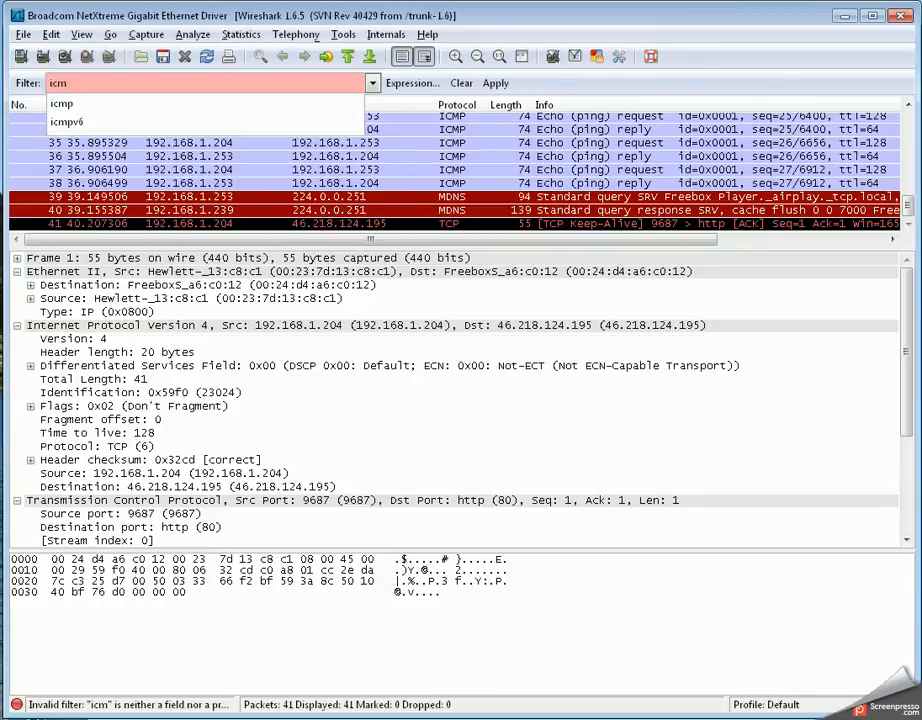
text(p)
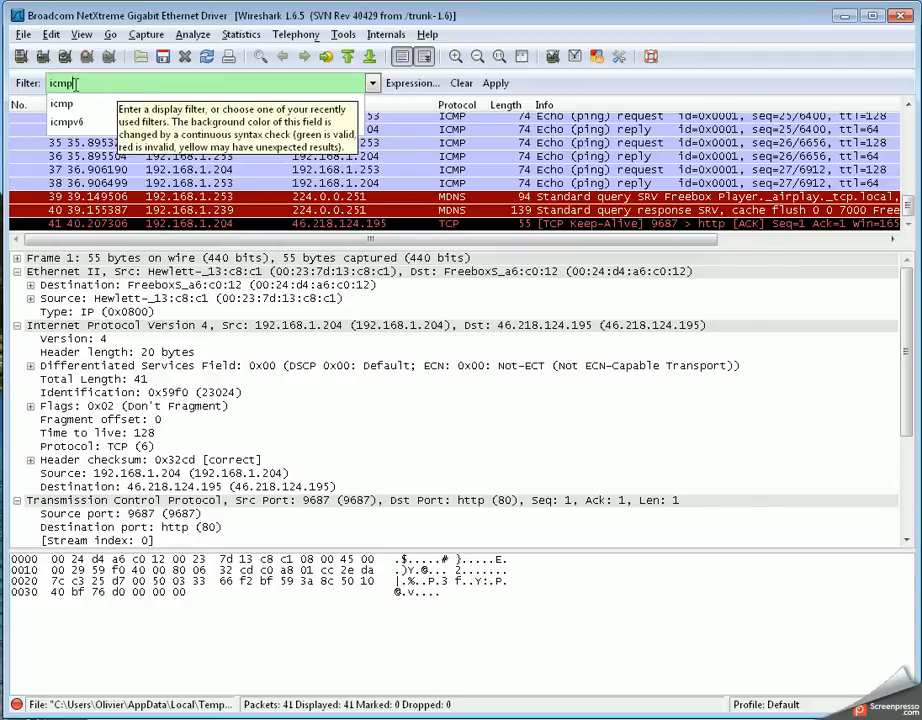
click(505, 88)
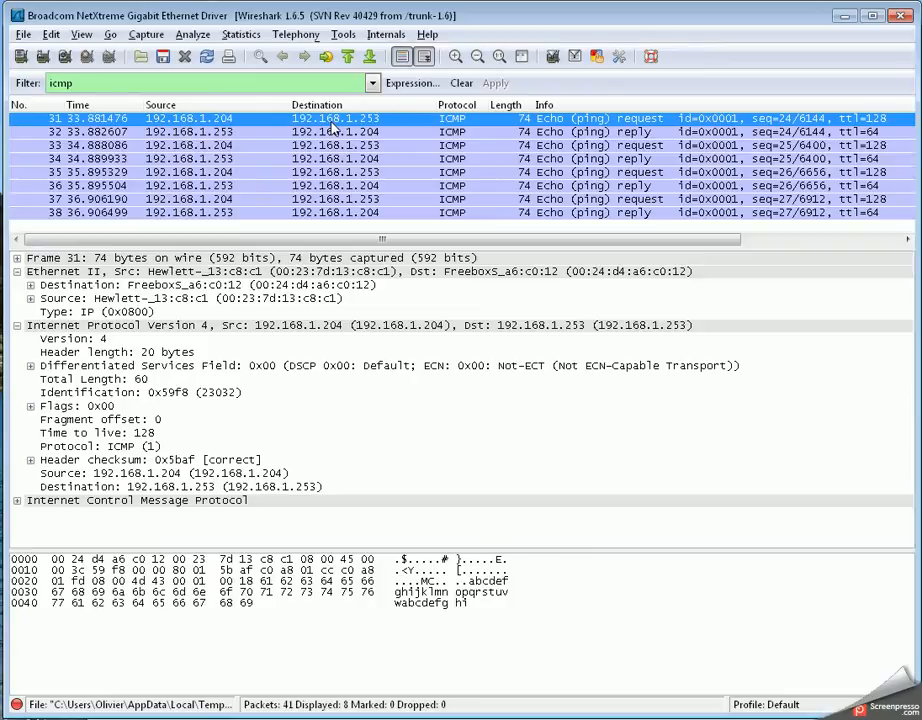
Step: Collapse the Ethernet II and Internet Protocol details, then compare the first ping packets and return to echo request 31
click(16, 271)
click(16, 285)
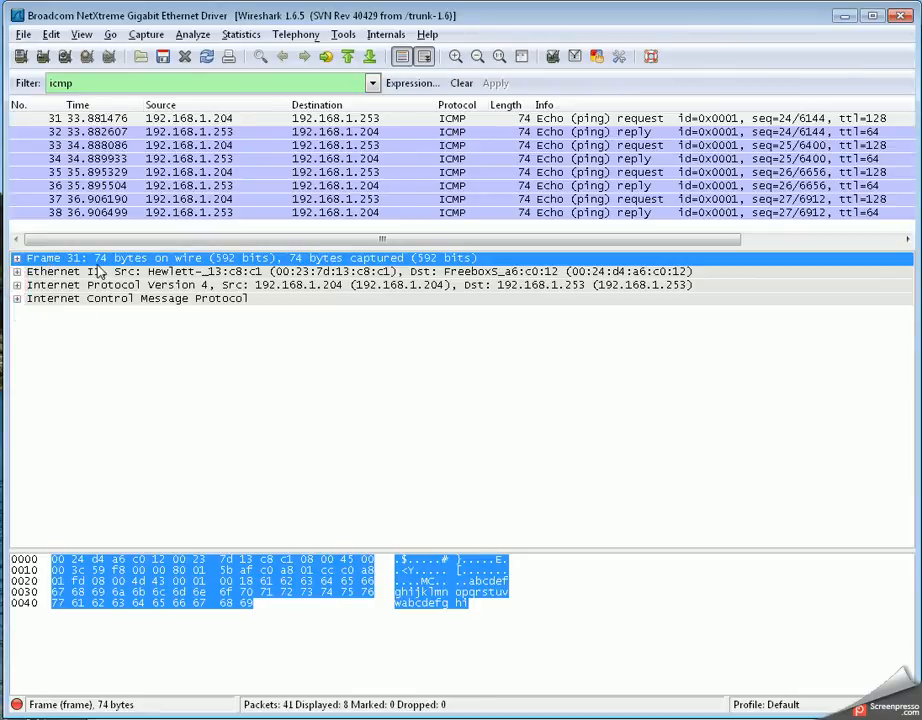
click(210, 118)
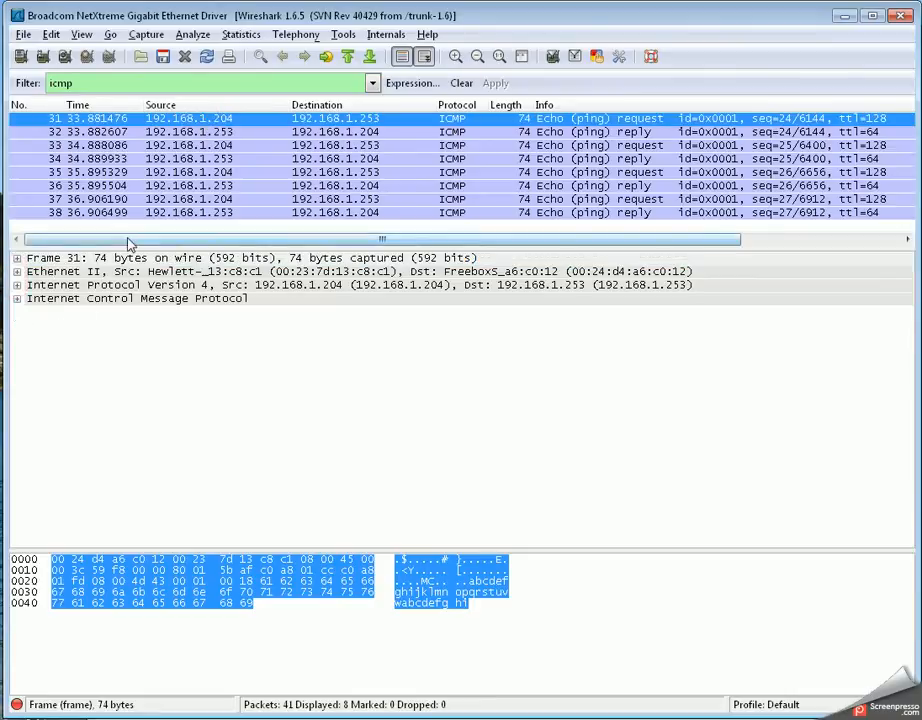
click(165, 131)
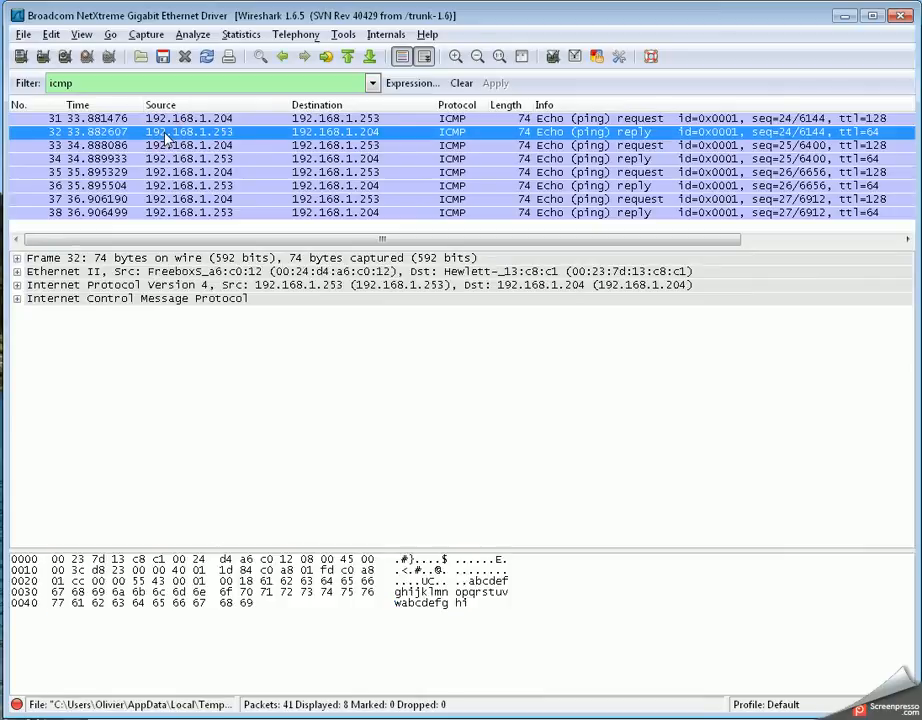
click(165, 145)
click(168, 119)
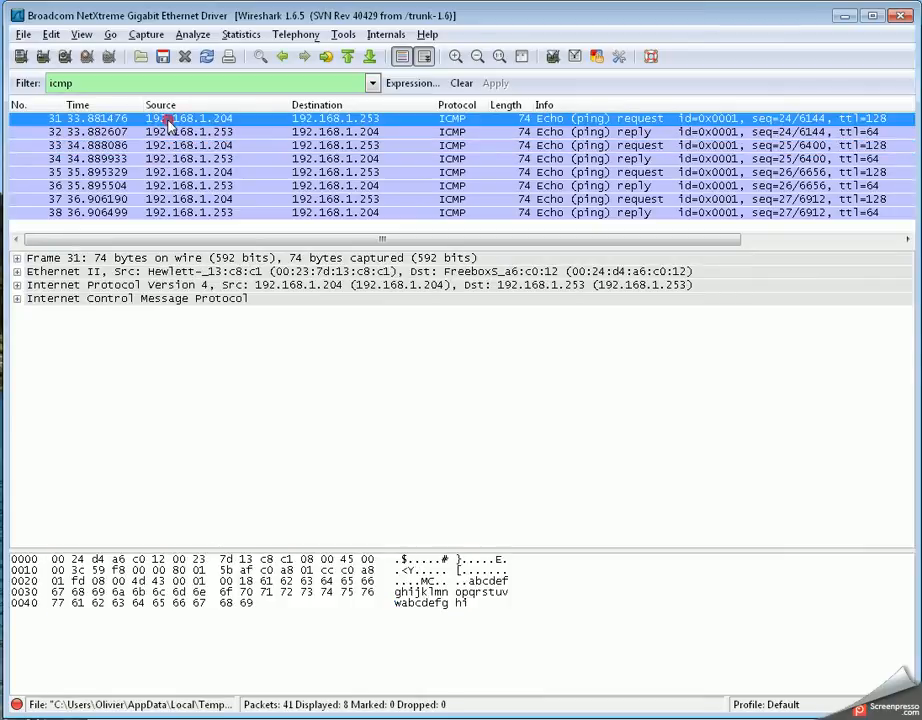
Step: Examine the frame and the Ethernet II header of packet 31, including its destination and source hardware addresses
click(62, 259)
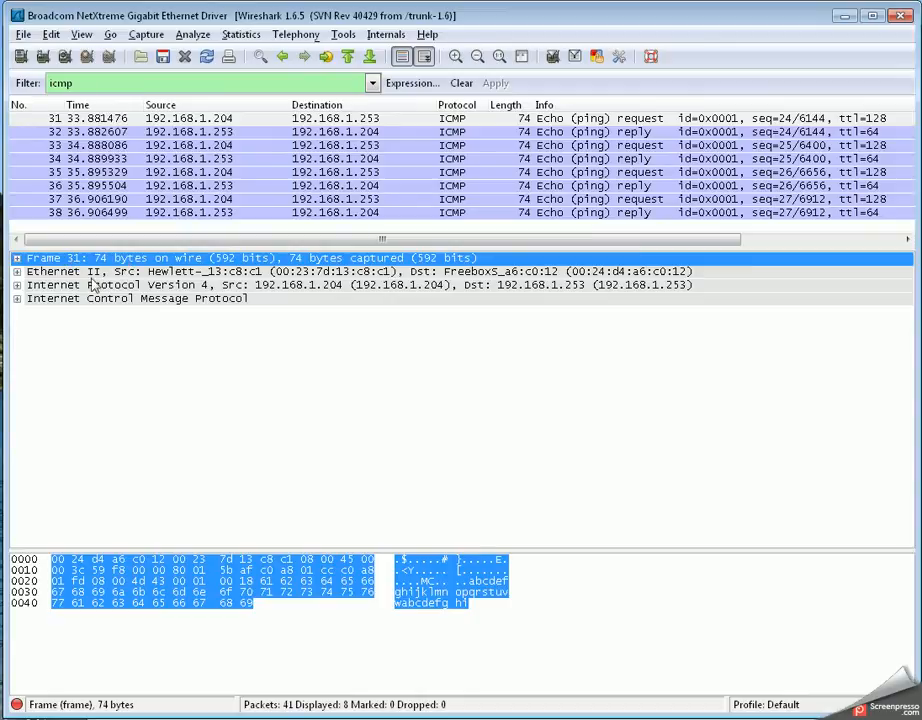
click(138, 272)
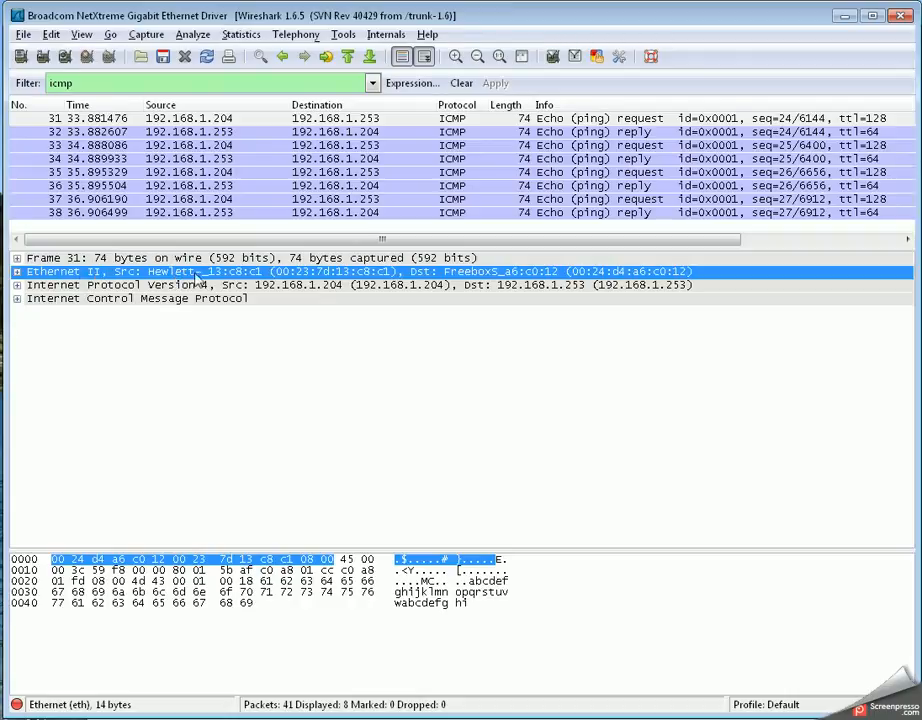
click(16, 271)
click(180, 286)
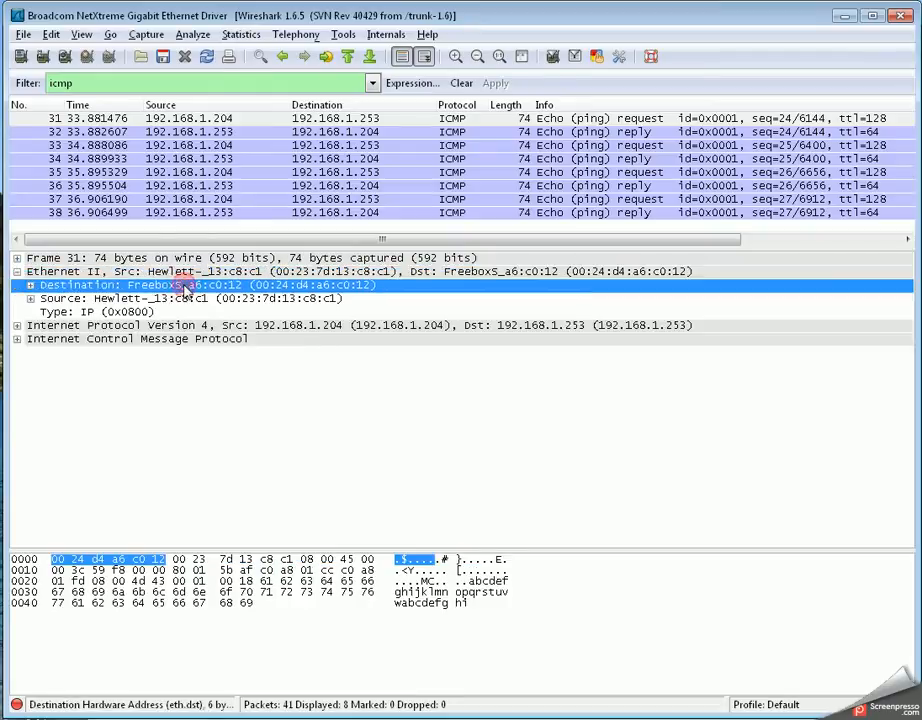
click(170, 299)
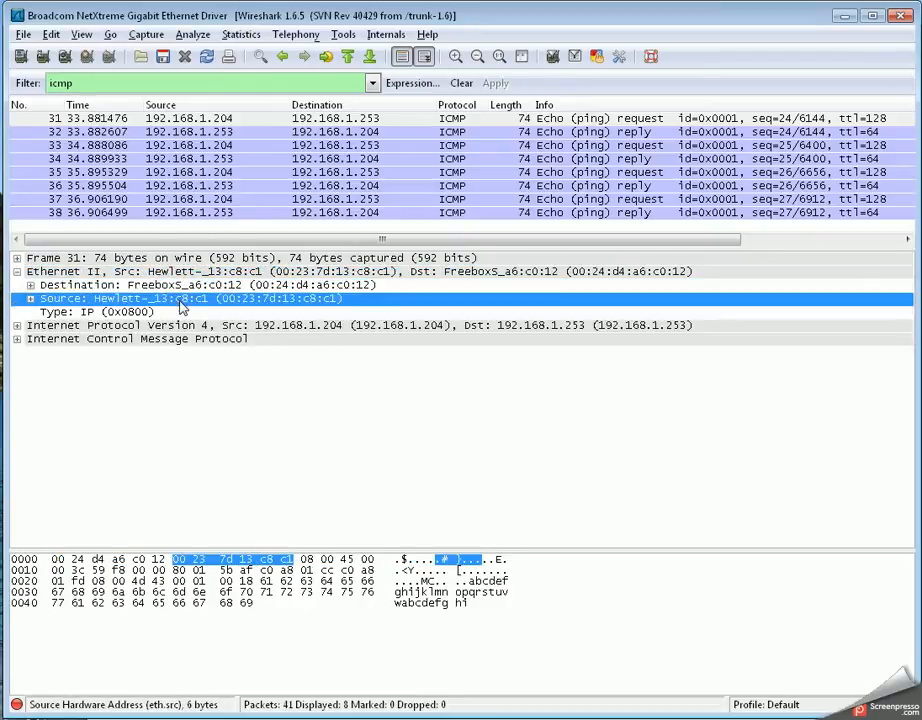
click(17, 272)
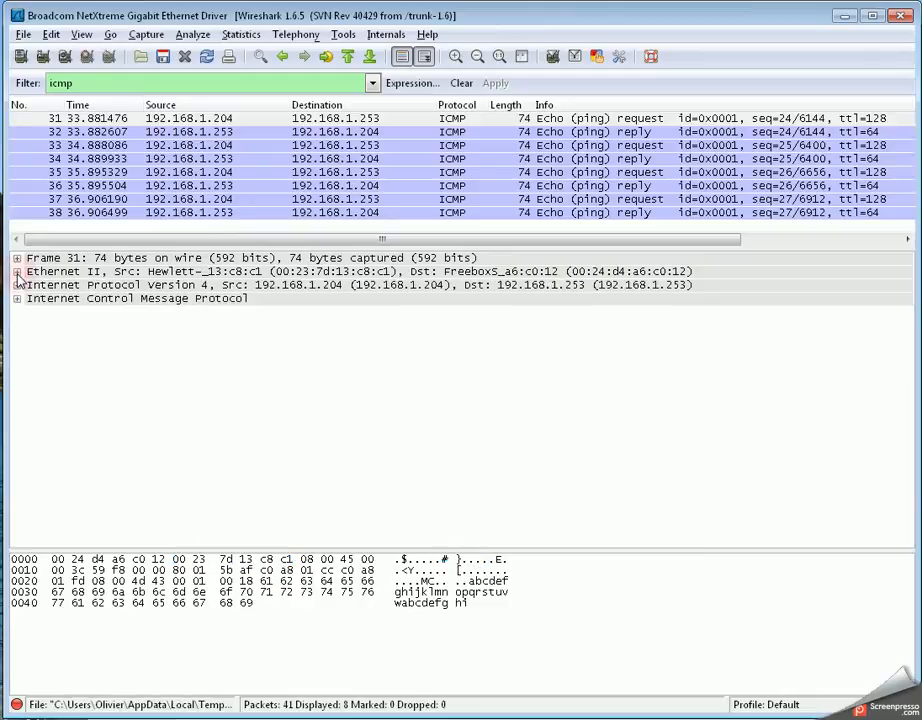
Step: Examine the source and destination addresses in packet 31's Internet Protocol Version 4 header, then collapse the header
click(63, 286)
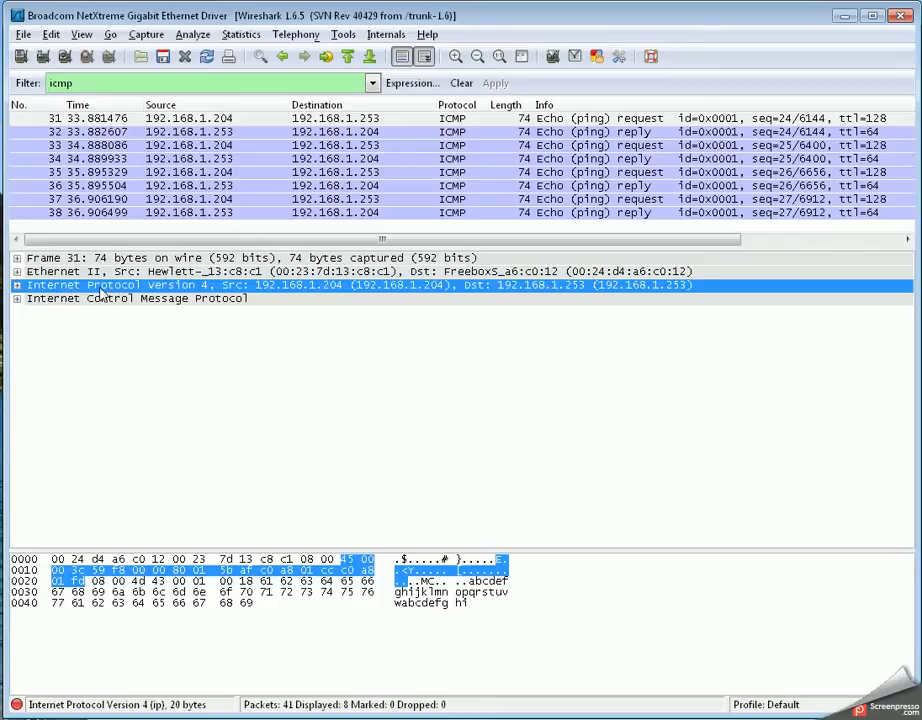
click(16, 286)
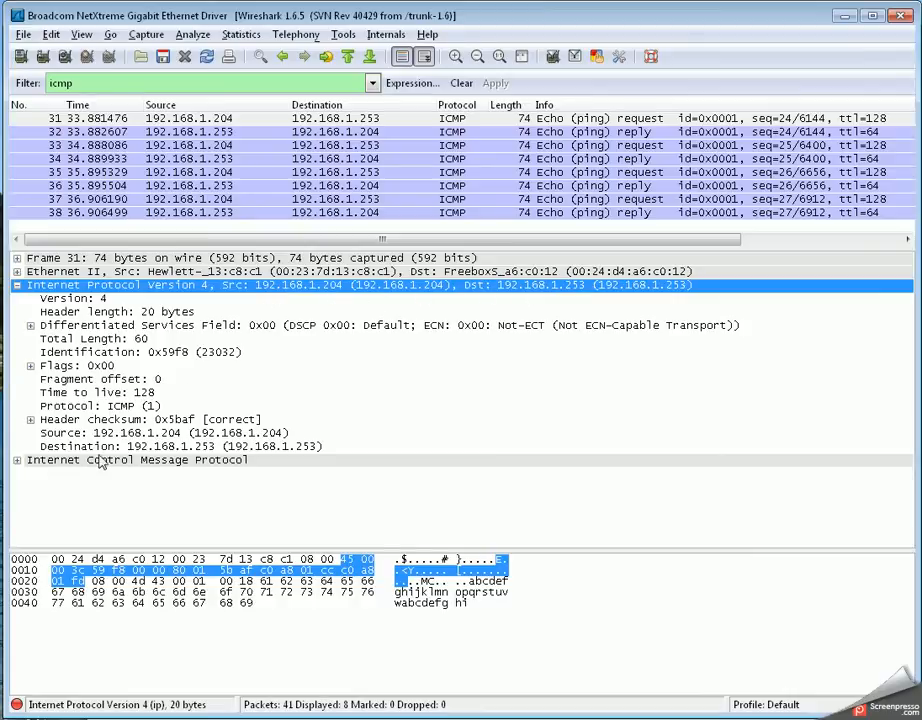
click(123, 436)
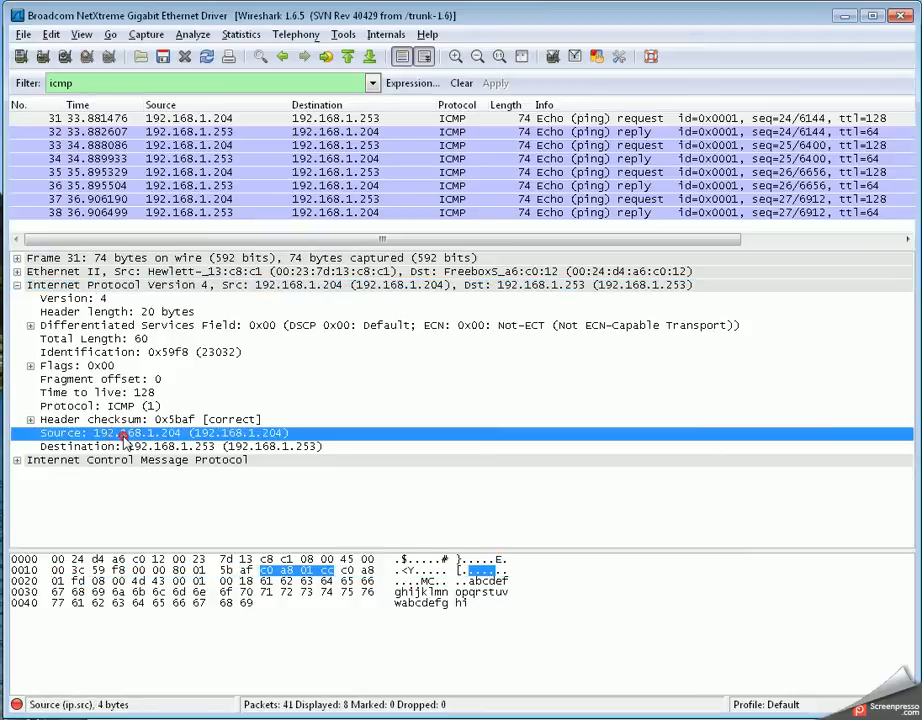
click(180, 447)
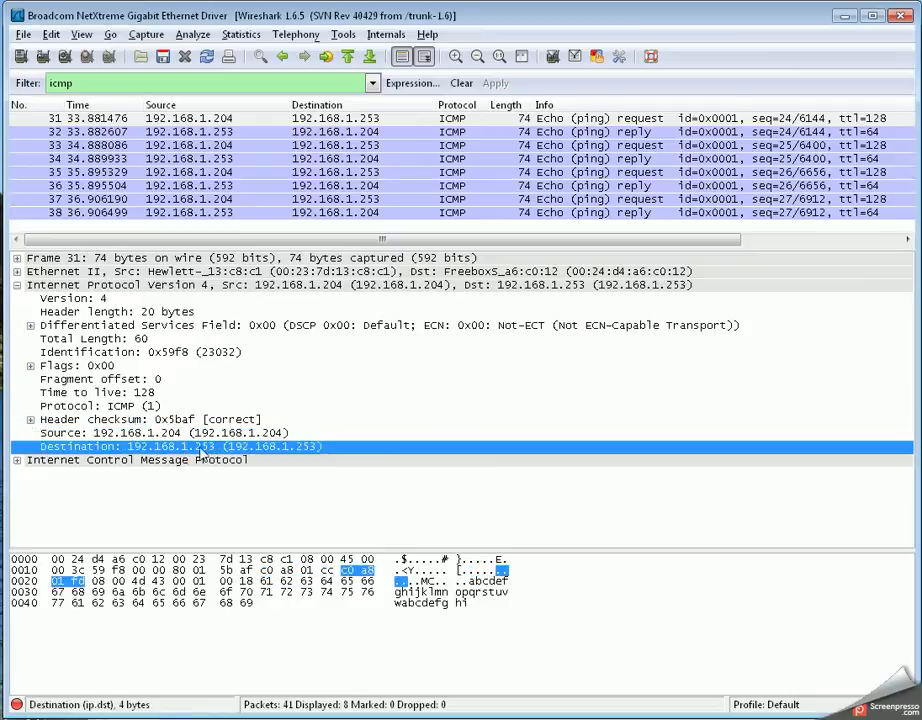
click(17, 285)
Step: Examine the raw bytes of packet 31's ICMP, Internet Protocol, Ethernet II and whole-frame layers
click(76, 300)
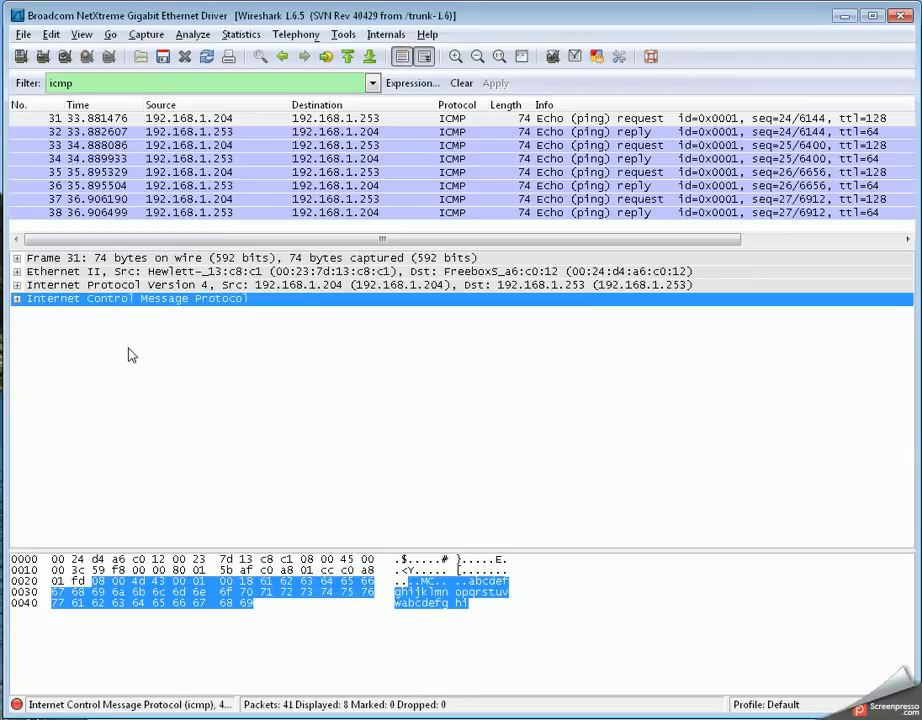
click(88, 287)
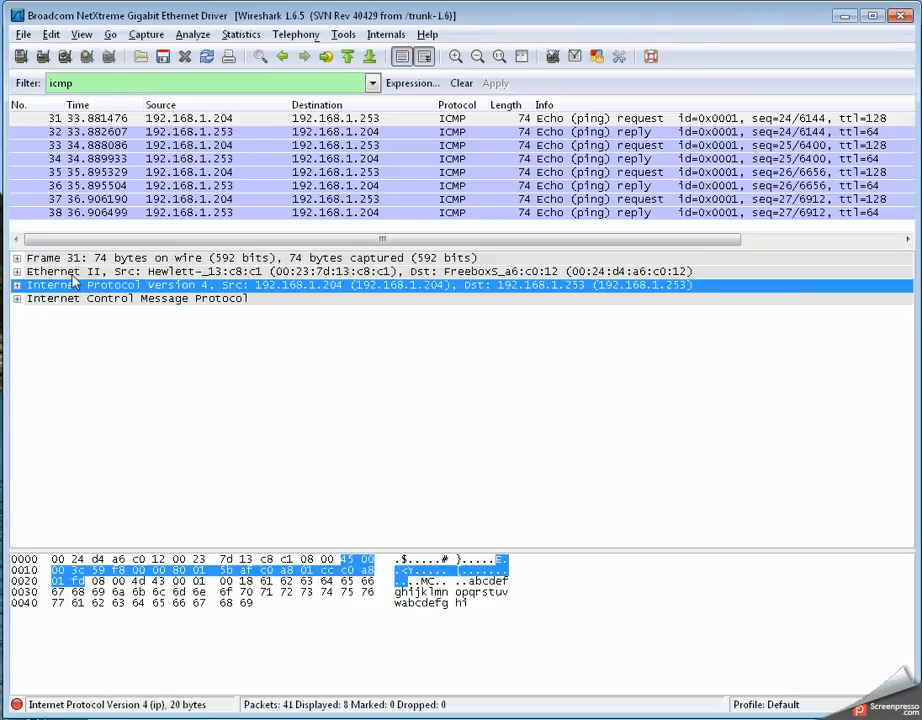
click(72, 274)
click(60, 258)
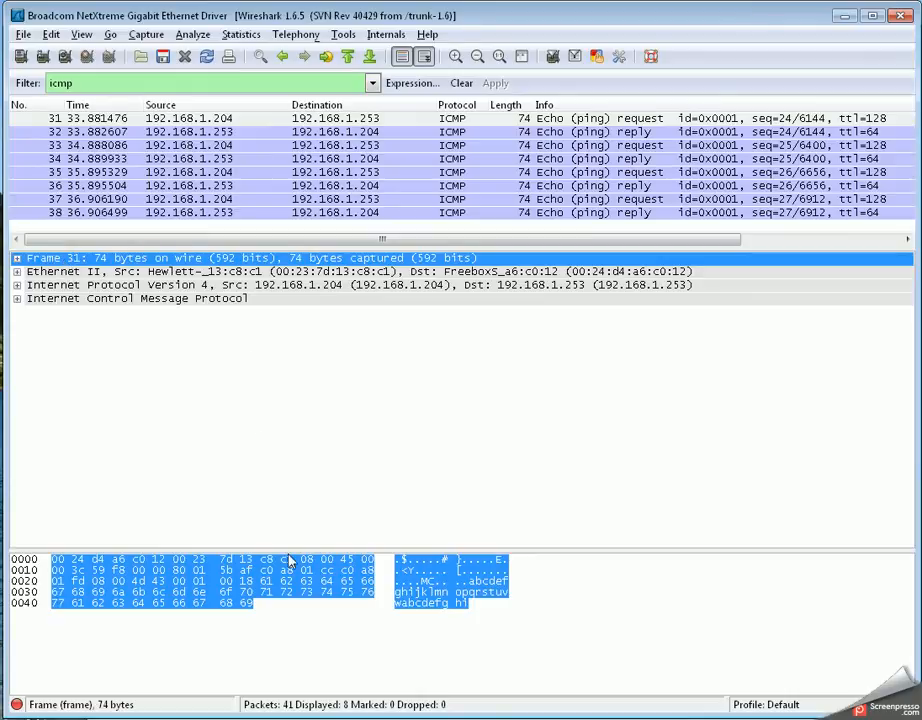
click(249, 628)
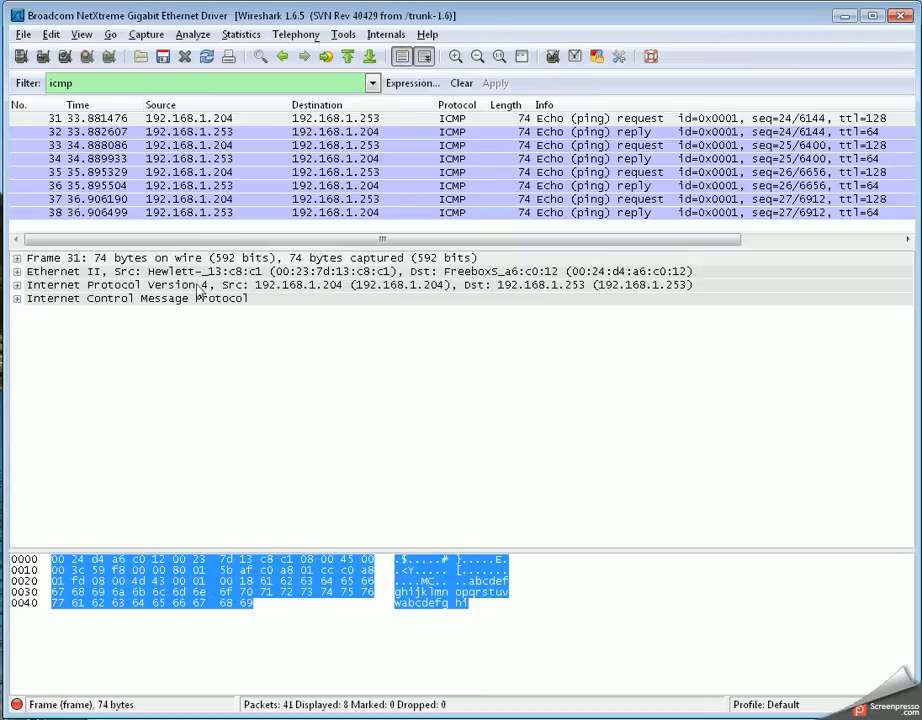
Step: Expand packet 31's Ethernet II header and examine the raw bytes of its destination and source addresses
click(16, 272)
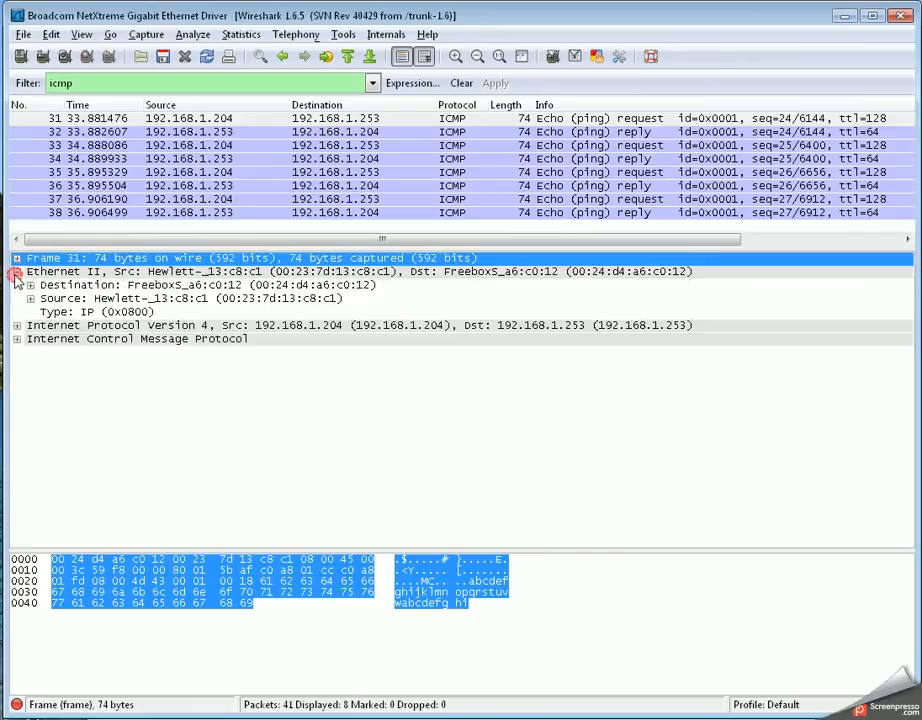
click(100, 272)
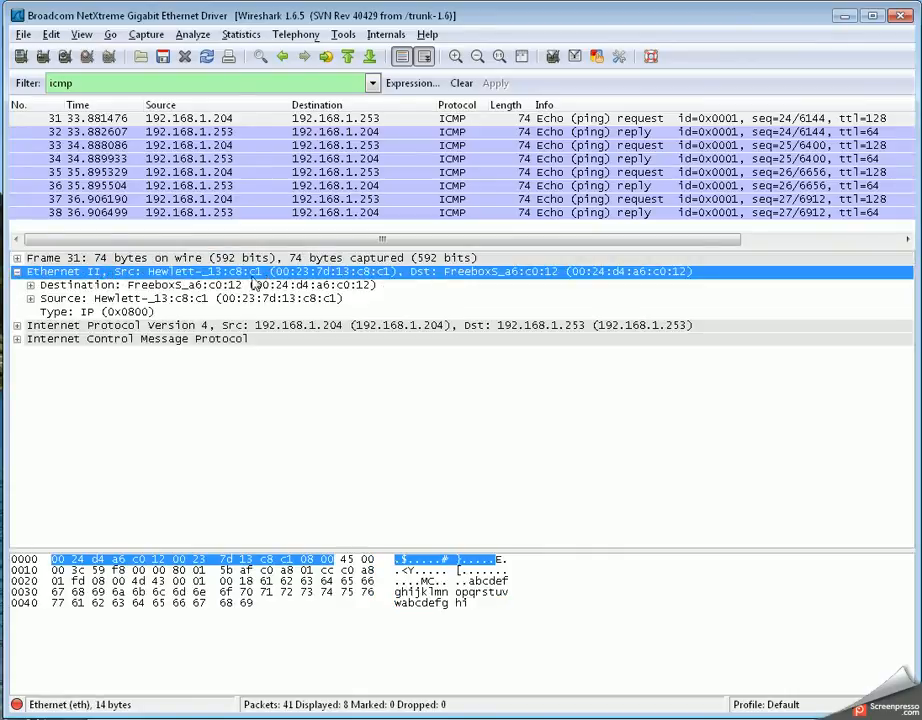
click(62, 287)
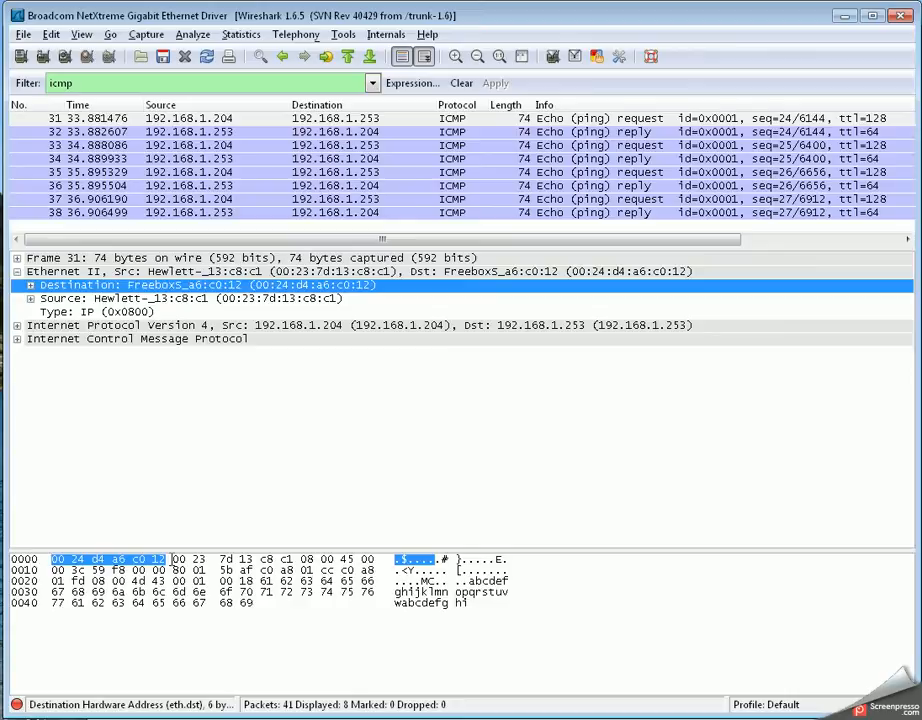
click(256, 300)
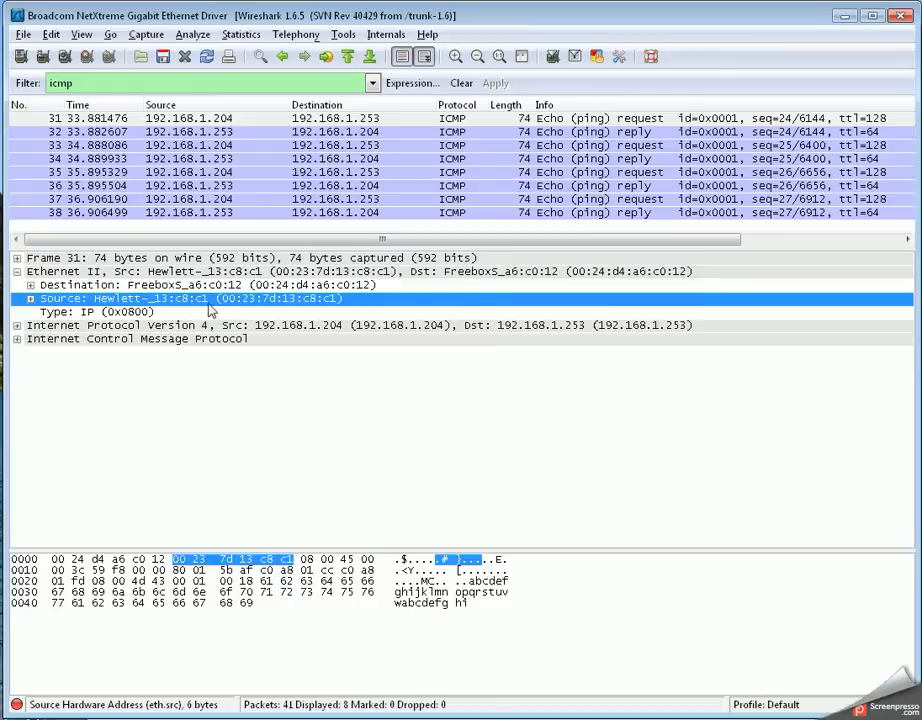
Step: Close the capture file without saving it and clear the icmp display filter
click(185, 60)
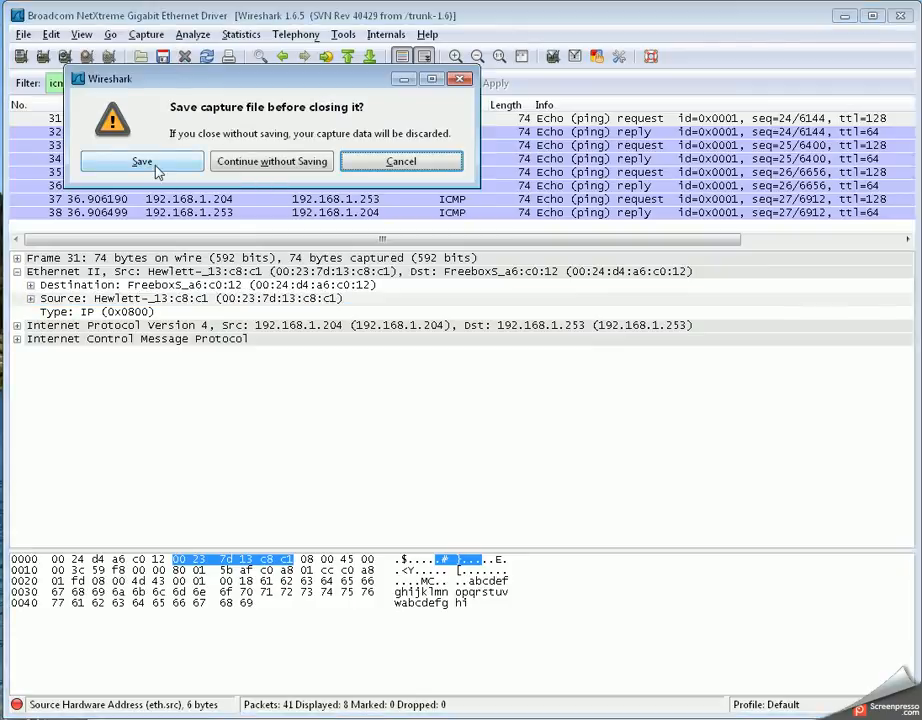
click(259, 166)
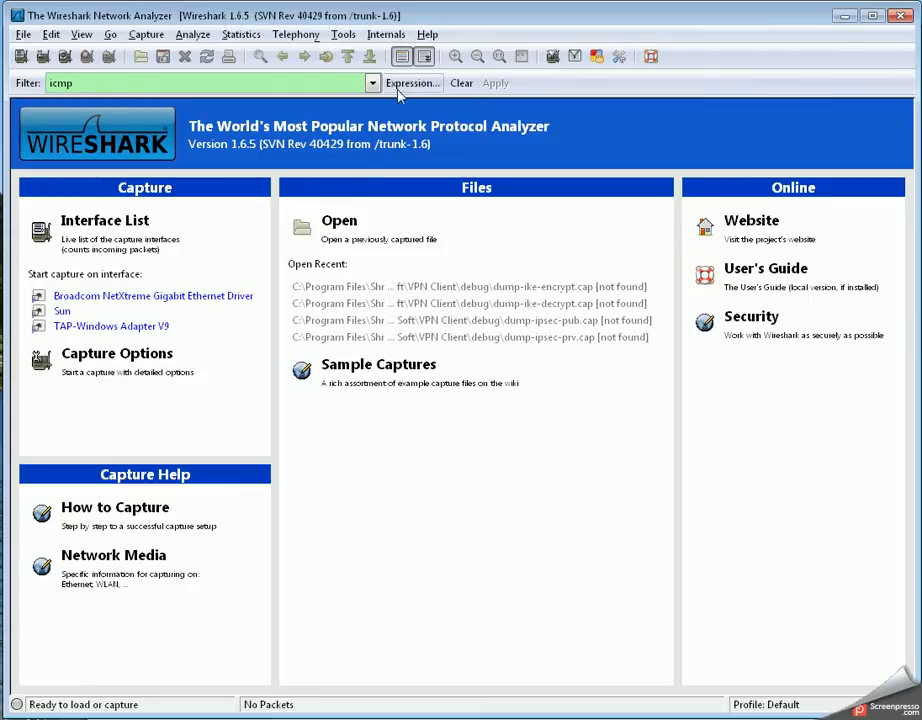
click(461, 84)
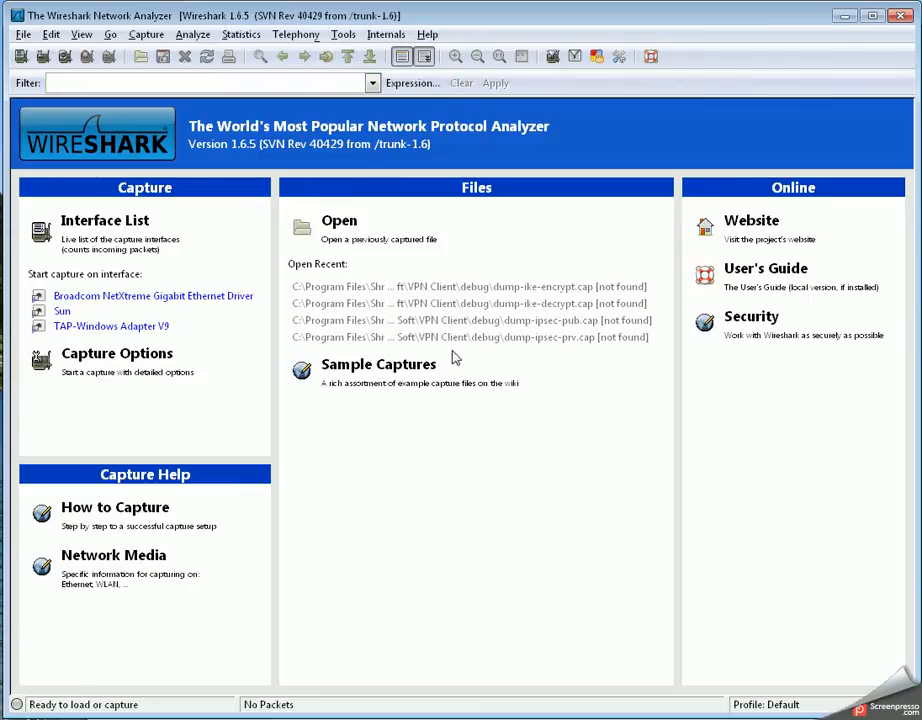